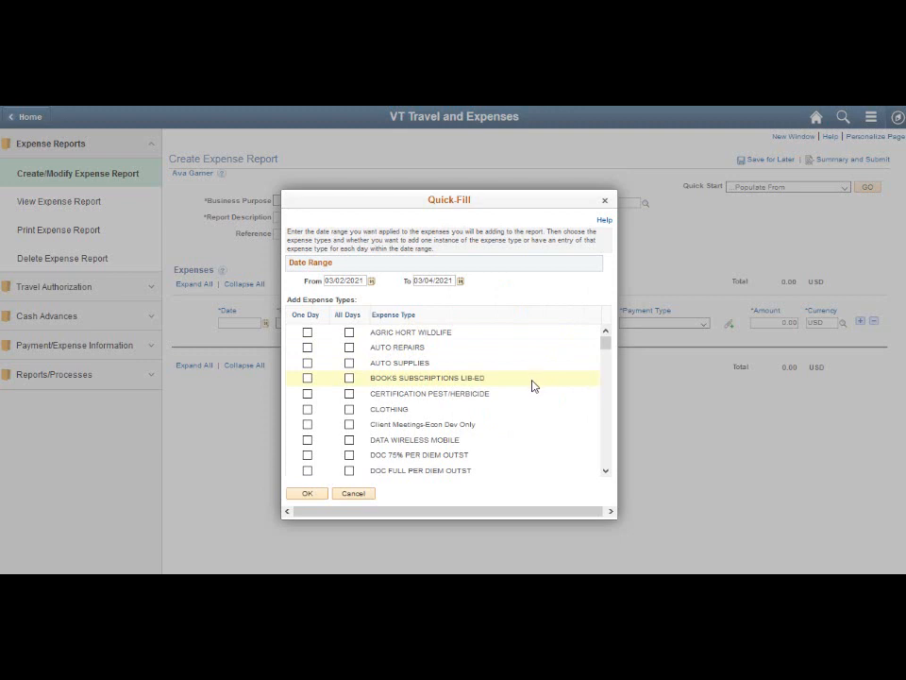
Add the IN MILES - FULL expense type for all days in the Quick-Fill date range
{"action": "scroll", "coordinate": [534, 386], "scroll_direction": "down", "scroll_amount": 5}
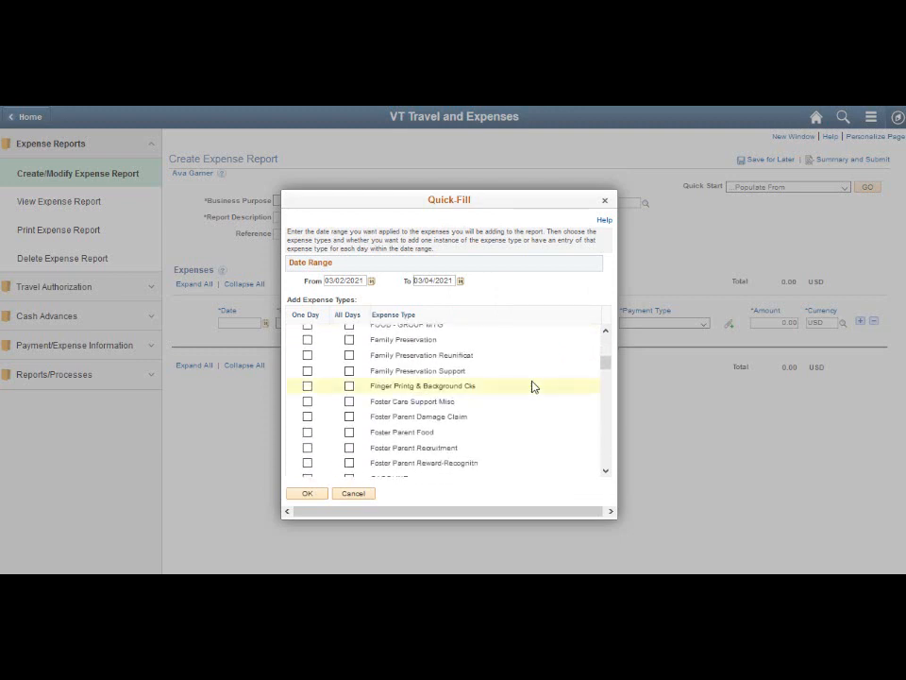
{"action": "scroll", "coordinate": [534, 385], "scroll_direction": "down", "scroll_amount": 4}
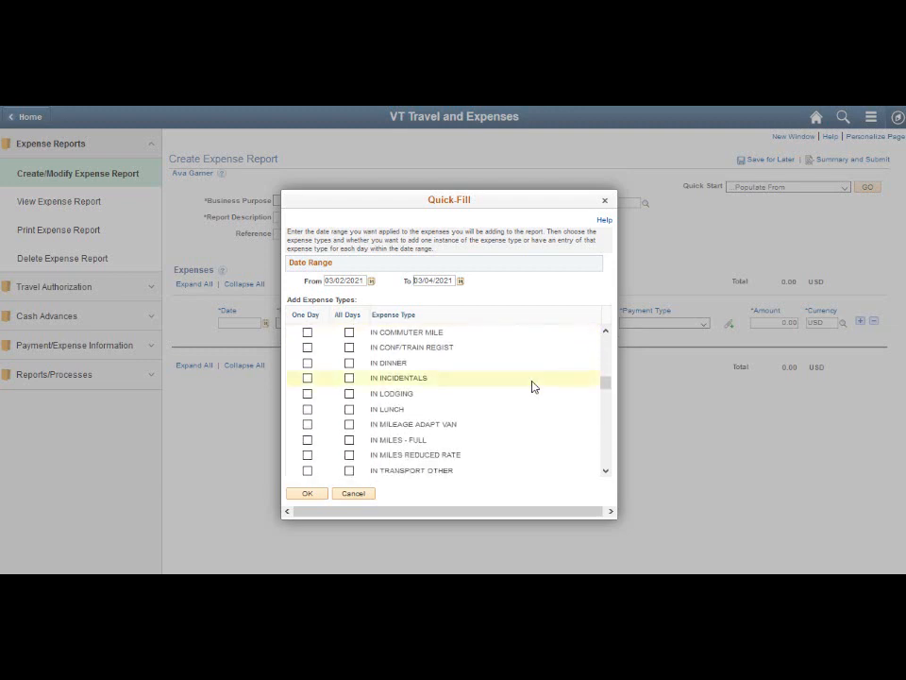
{"action": "left_click", "coordinate": [349, 440]}
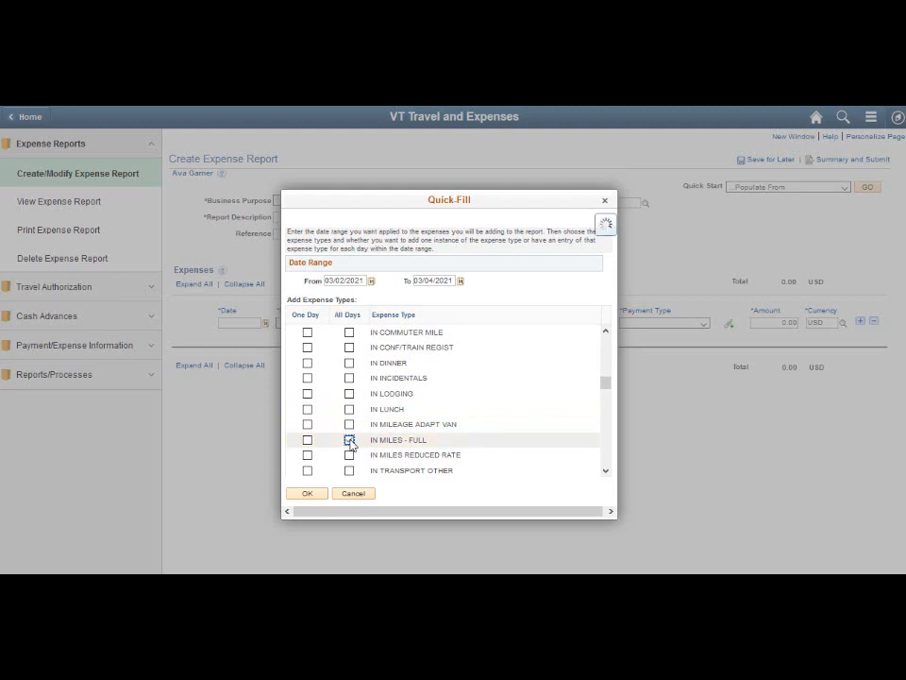
{"action": "left_click", "coordinate": [310, 495]}
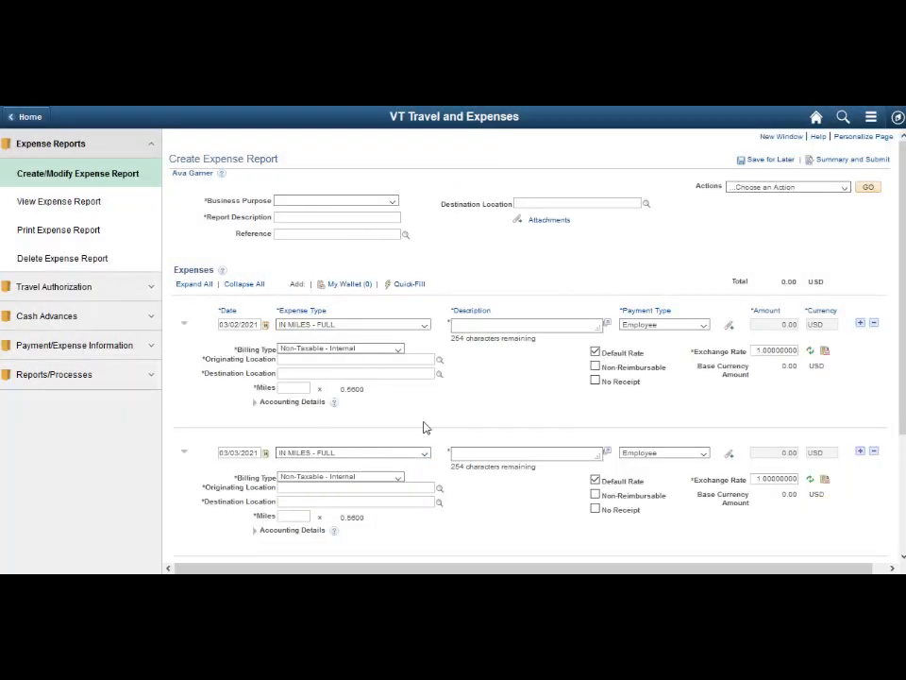
Delete the 03/04/2021 and 03/03/2021 mileage lines, opting not to show the deletion confirmation again
{"action": "scroll", "coordinate": [425, 406], "scroll_direction": "down", "scroll_amount": 1}
{"action": "scroll", "coordinate": [431, 426], "scroll_direction": "down", "scroll_amount": 1}
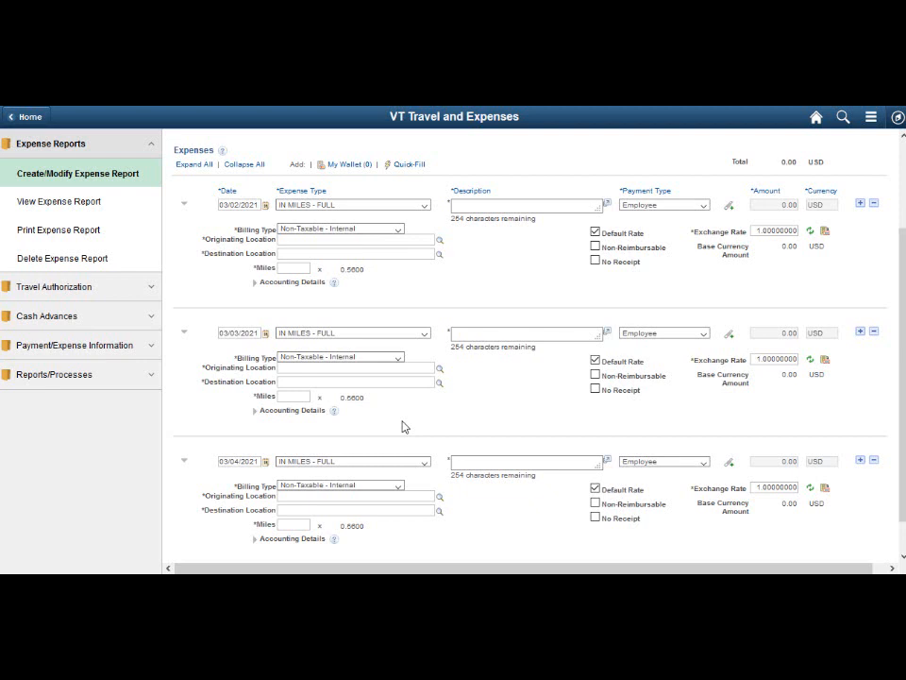
{"action": "scroll", "coordinate": [402, 427], "scroll_direction": "down", "scroll_amount": 1}
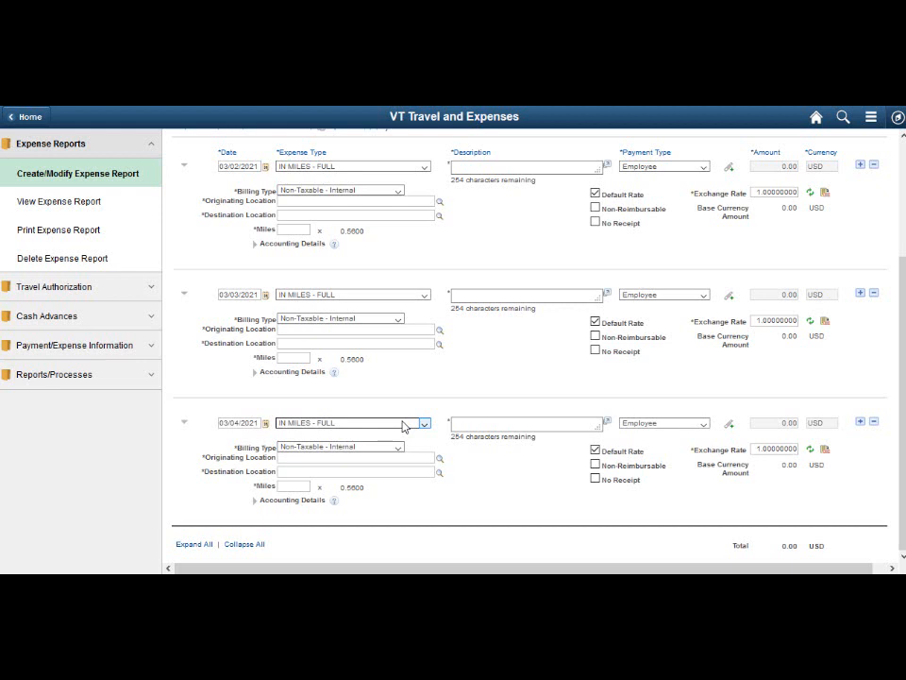
{"action": "left_click", "coordinate": [874, 424]}
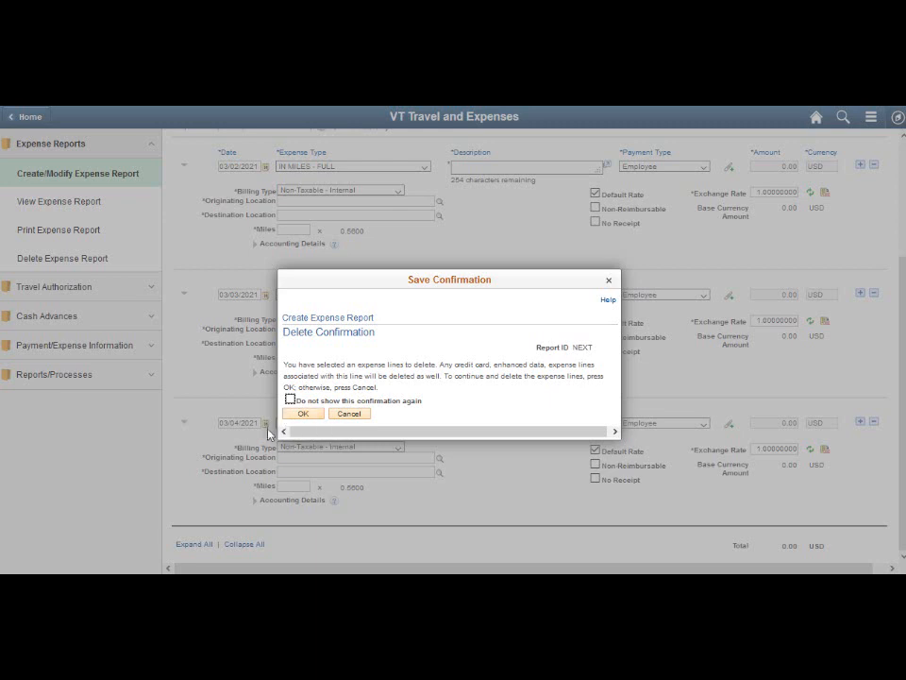
{"action": "left_click", "coordinate": [290, 399]}
{"action": "left_click", "coordinate": [302, 416]}
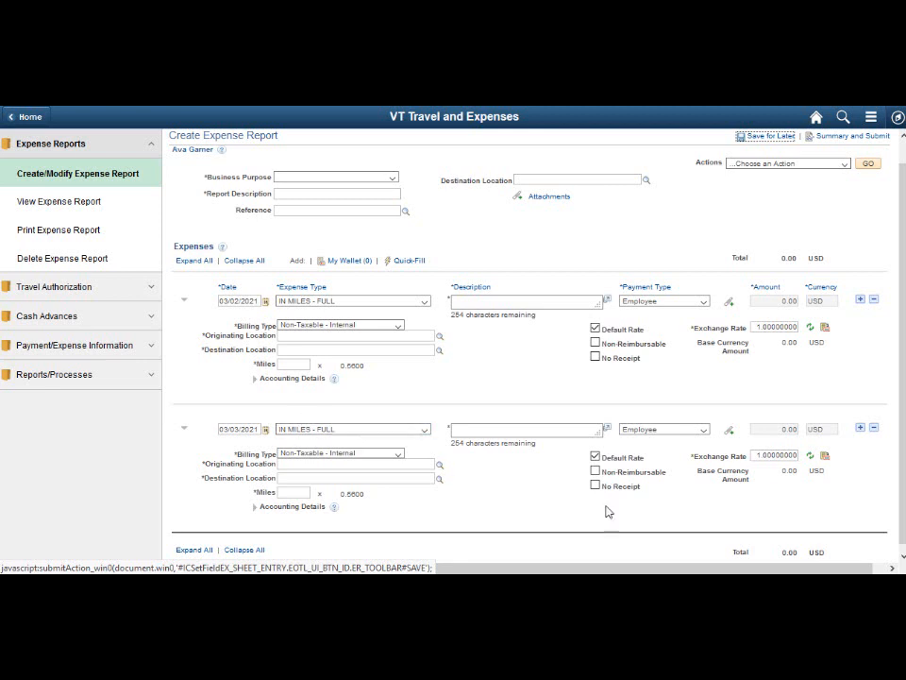
{"action": "left_click", "coordinate": [875, 429]}
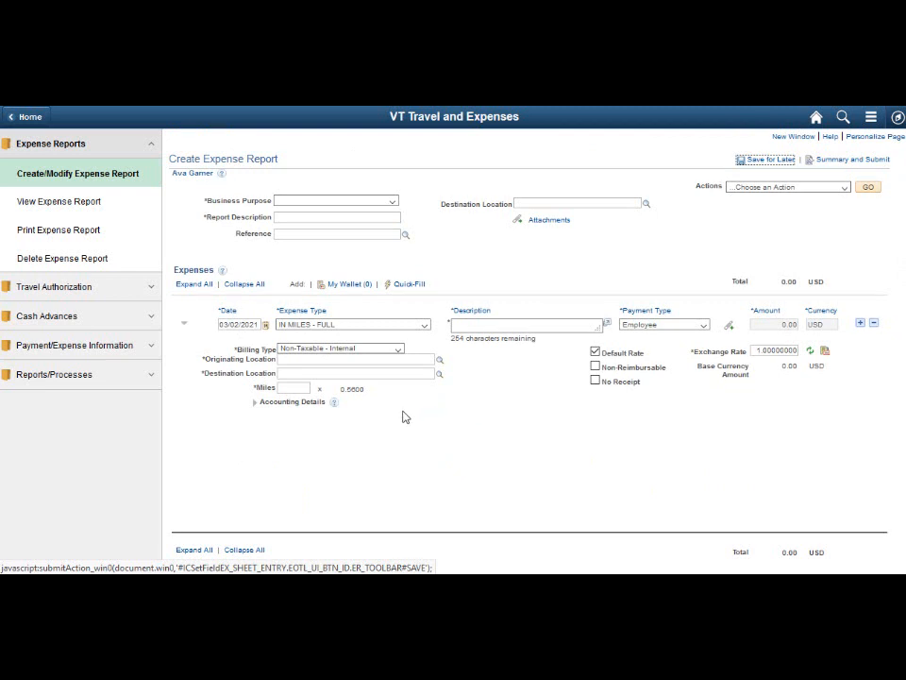
Enter "Travel to Burlington" as the description of the 03/02/2021 mileage line
{"action": "left_click", "coordinate": [476, 327]}
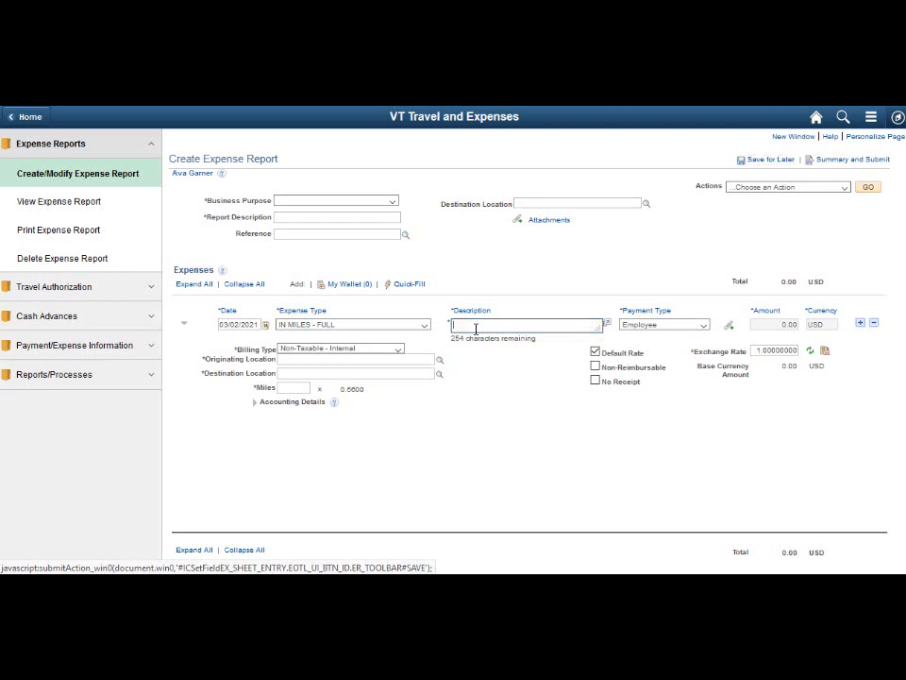
{"action": "type", "text": "T"}
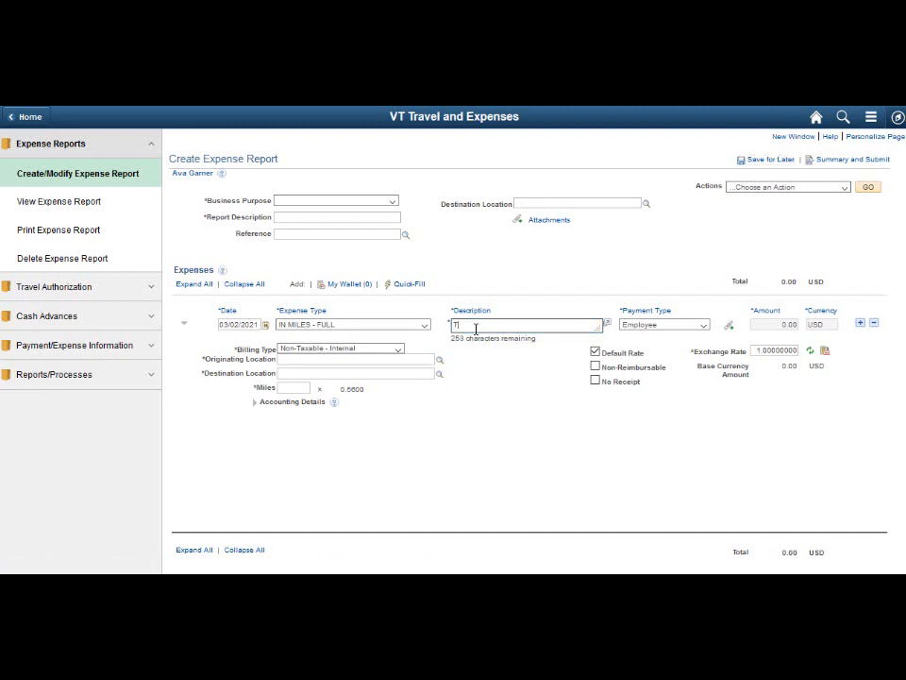
{"action": "type", "text": "ravel to Burlington"}
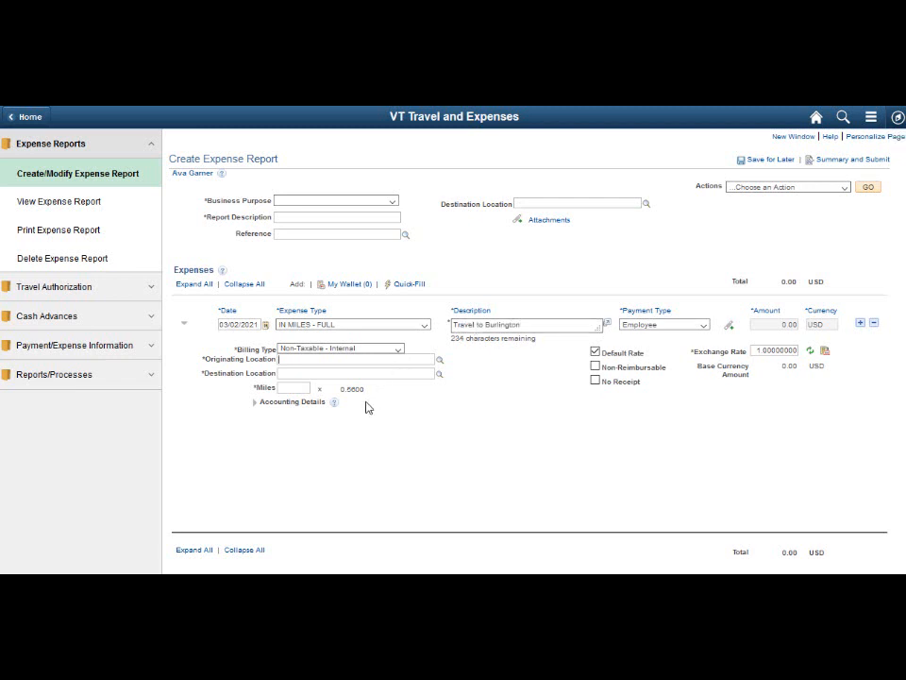
Set the 03/02/2021 line's originating location to MONTPELIER VT, destination to BURLINGTON VT and miles to 70
{"action": "left_click", "coordinate": [433, 361]}
{"action": "type", "text": "mont"}
{"action": "left_click", "coordinate": [394, 405]}
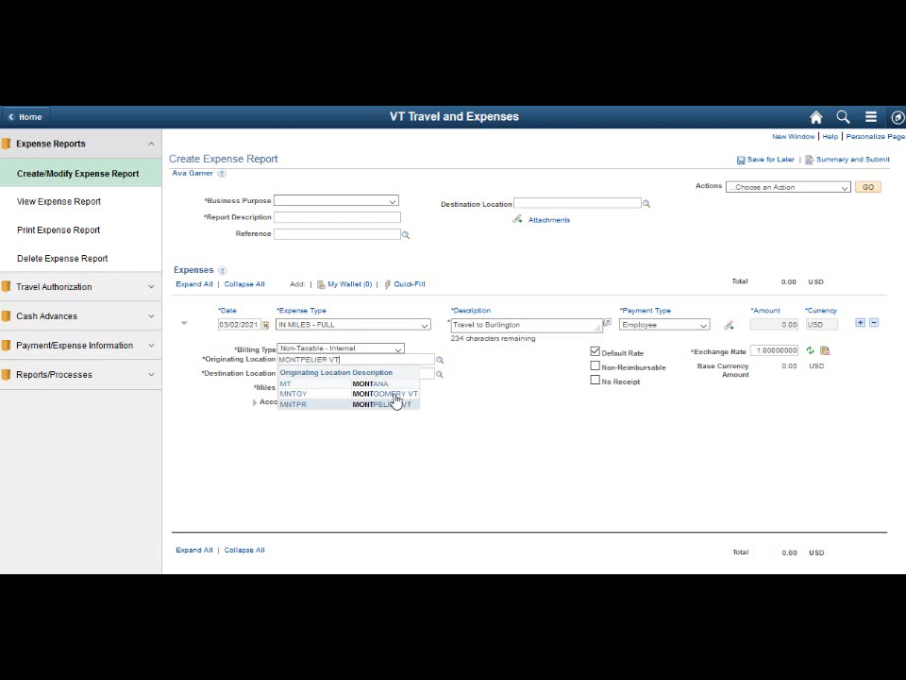
{"action": "left_click", "coordinate": [399, 374]}
{"action": "type", "text": "burling"}
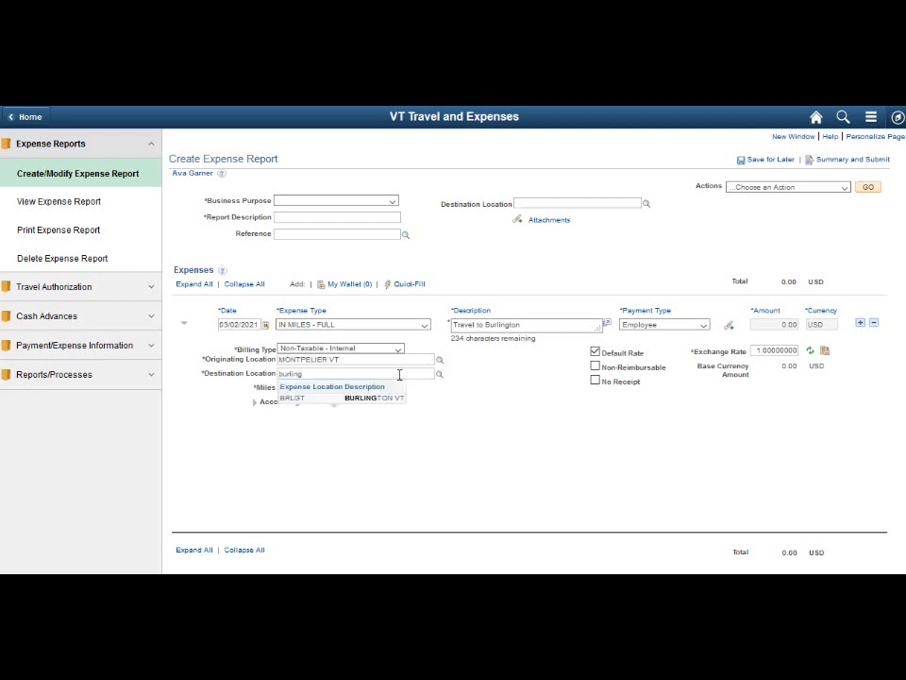
{"action": "left_click", "coordinate": [387, 399]}
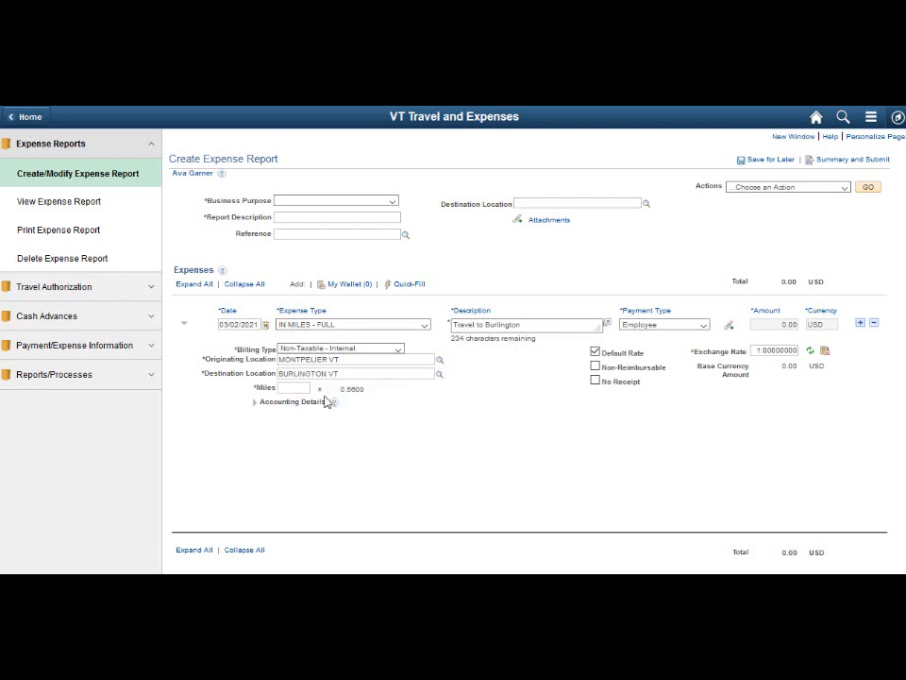
{"action": "type", "text": "70"}
Add a new expense line dated 03/03/2021 with the expense type IN MILES - FULL
{"action": "left_click", "coordinate": [860, 326]}
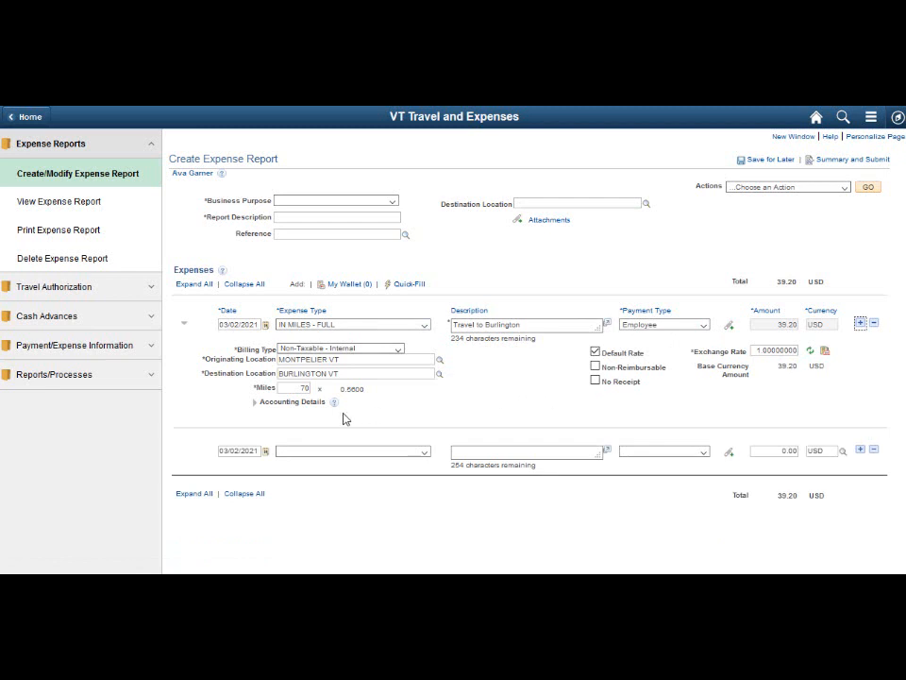
{"action": "left_click", "coordinate": [266, 455]}
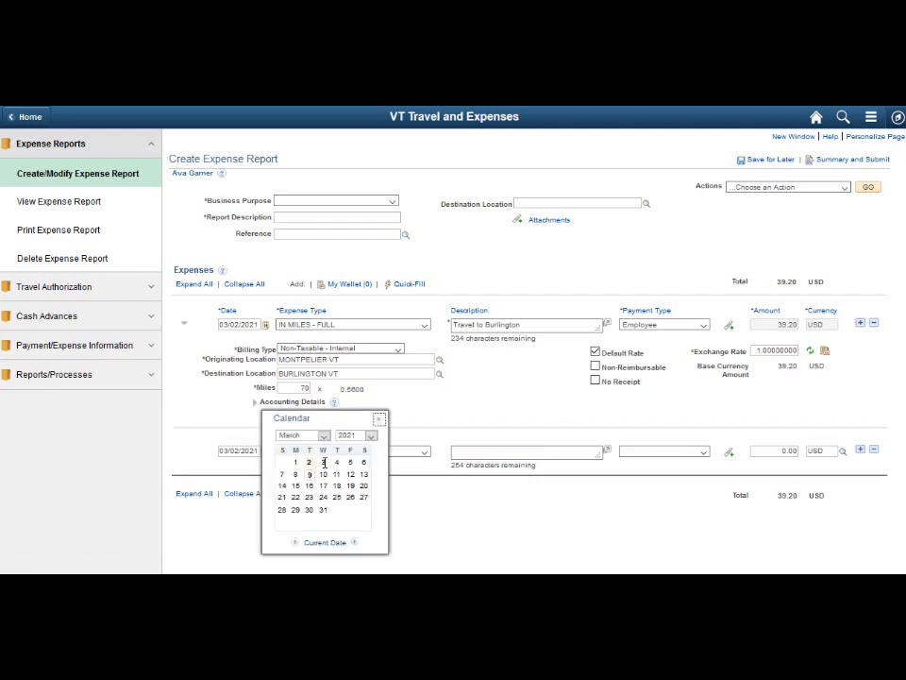
{"action": "left_click", "coordinate": [322, 461]}
{"action": "left_click", "coordinate": [424, 453]}
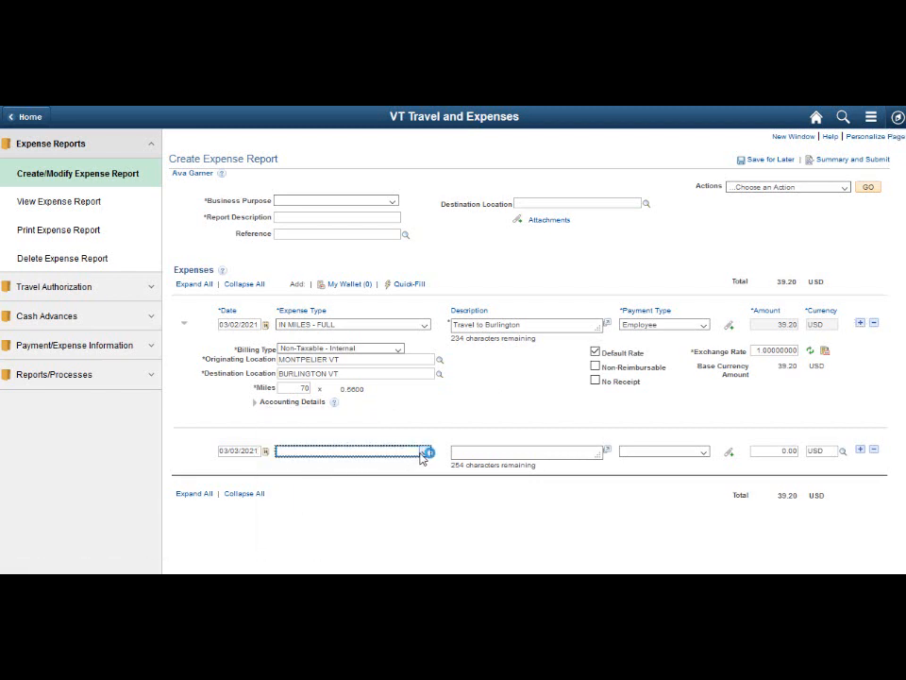
{"action": "left_click_drag", "start_coordinate": [429, 244], "coordinate": [423, 316]}
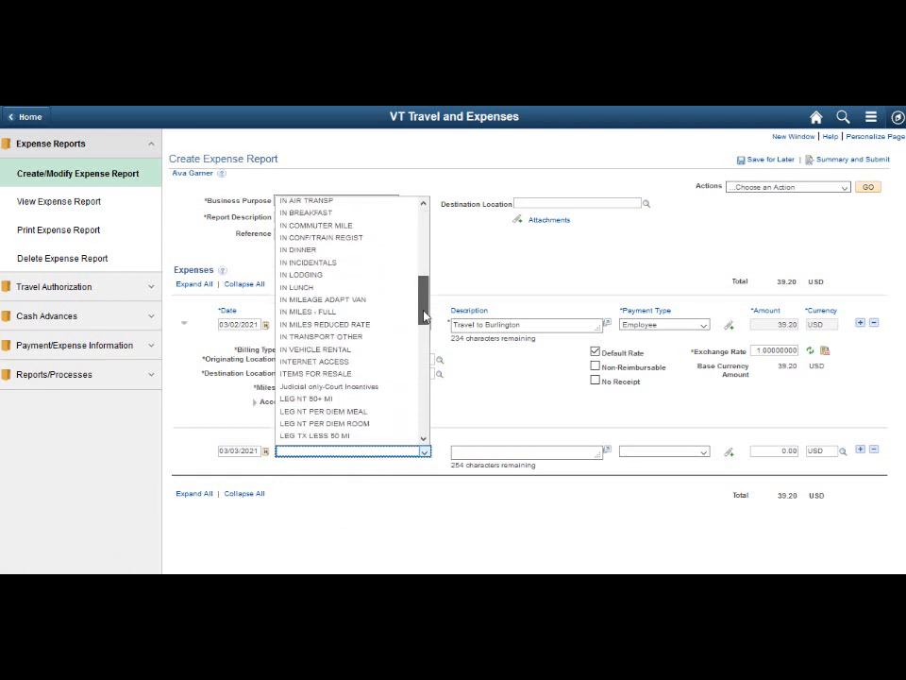
{"action": "left_click", "coordinate": [359, 313]}
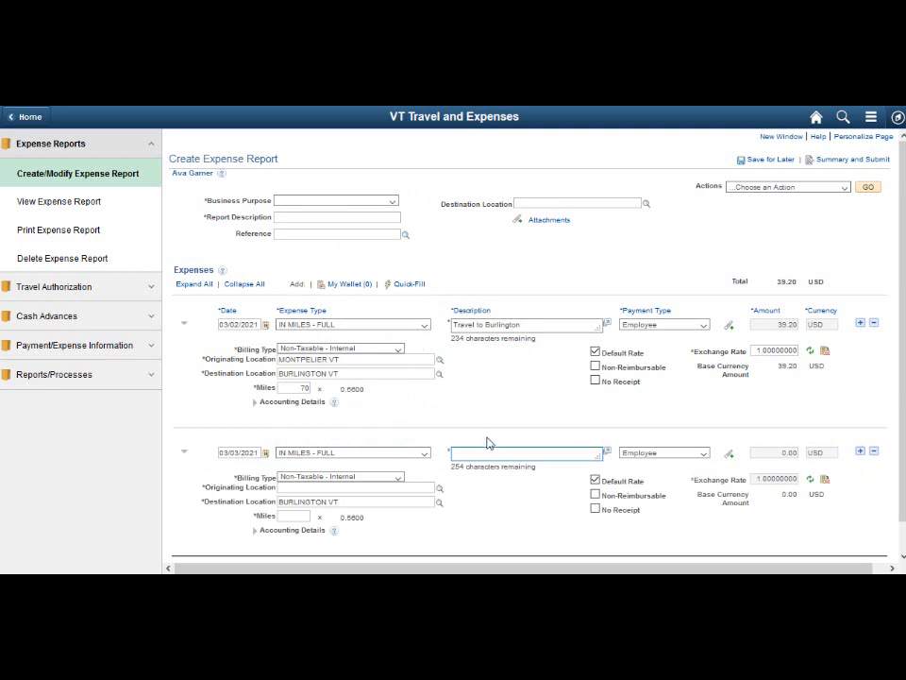
Describe the 03/03/2021 line as "Travel to Barre" and set its originating location to MONTPELIER VT
{"action": "type", "text": "Travel to Barre"}
{"action": "left_click", "coordinate": [378, 487]}
{"action": "type", "text": "mont"}
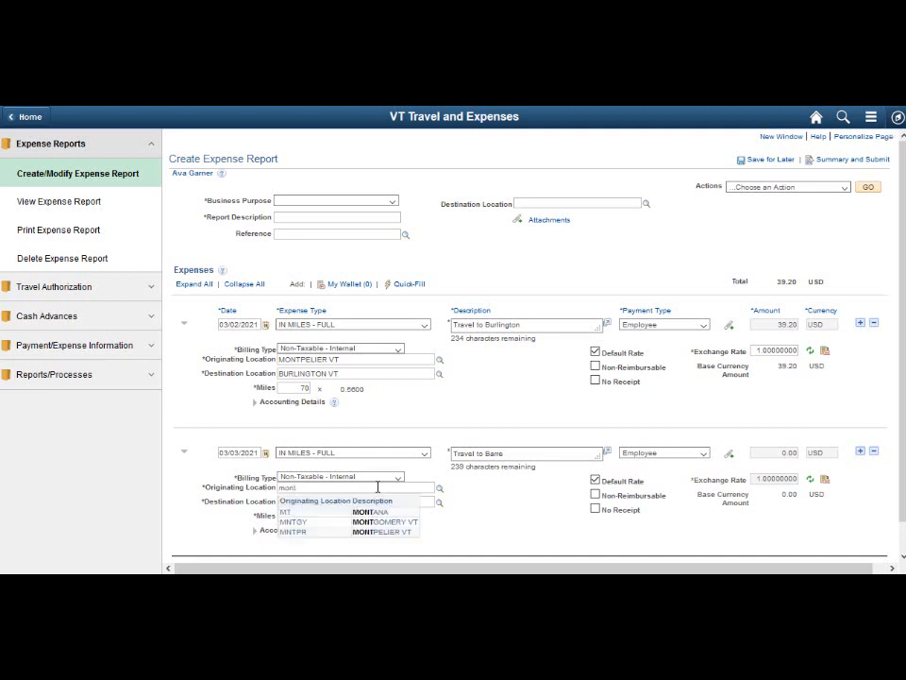
{"action": "left_click", "coordinate": [387, 534]}
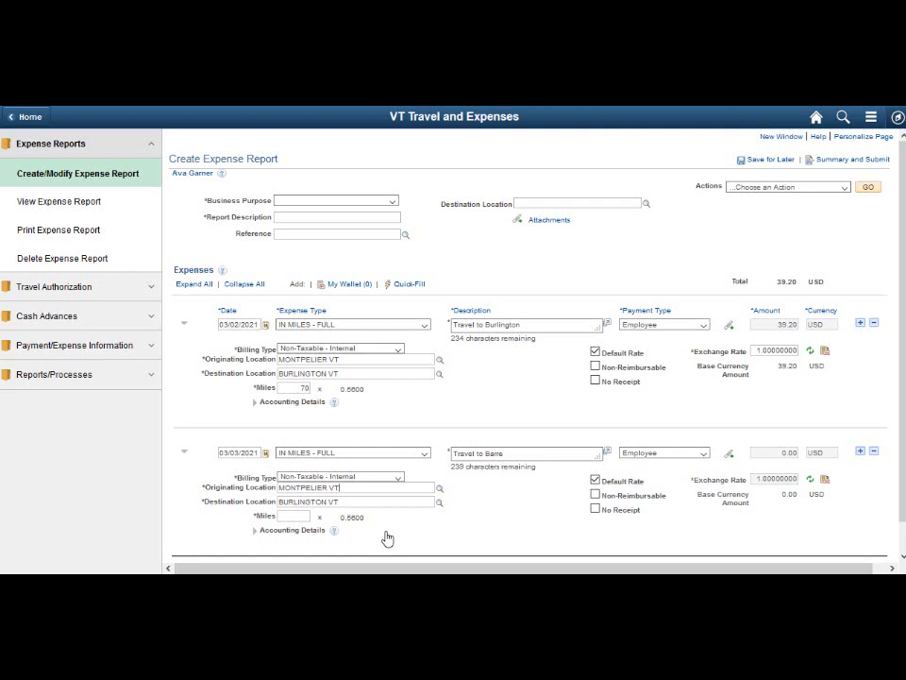
Change the 03/03/2021 line's destination location to BARRE CITY VT and set its miles to 20
{"action": "left_click", "coordinate": [393, 503]}
{"action": "key", "text": "BackSpace"}
{"action": "key", "text": "BackSpace"}
{"action": "key", "text": "BackSpace"}
{"action": "key", "text": "BackSpace"}
{"action": "key", "text": "BackSpace"}
{"action": "key", "text": "BackSpace"}
{"action": "key", "text": "BackSpace"}
{"action": "key", "text": "BackSpace"}
{"action": "key", "text": "BackSpace"}
{"action": "key", "text": "BackSpace"}
{"action": "key", "text": "BackSpace"}
{"action": "key", "text": "BackSpace"}
{"action": "key", "text": "BackSpace"}
{"action": "type", "text": "barre"}
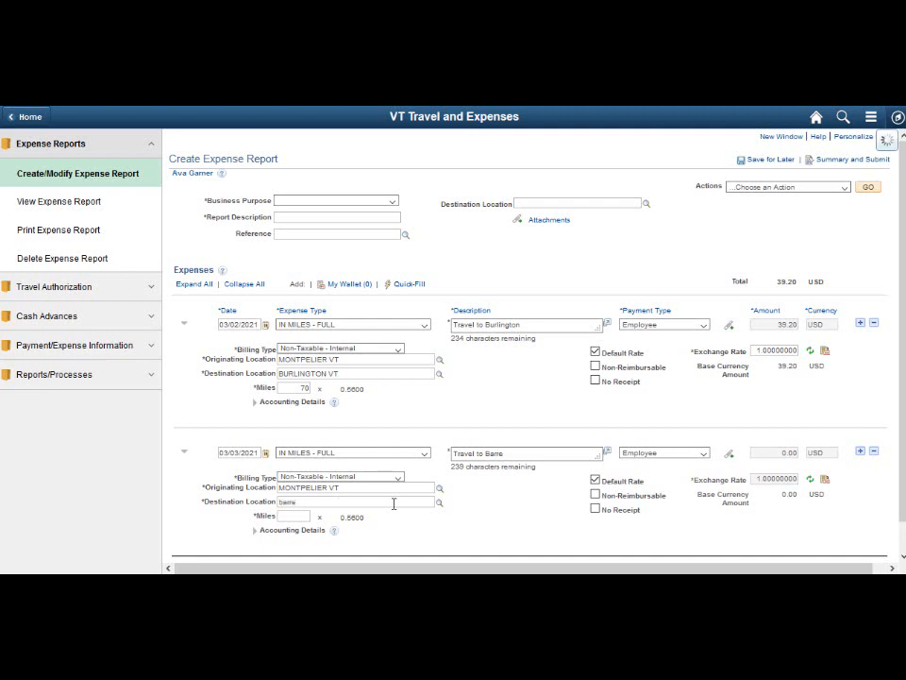
{"action": "left_click", "coordinate": [384, 534]}
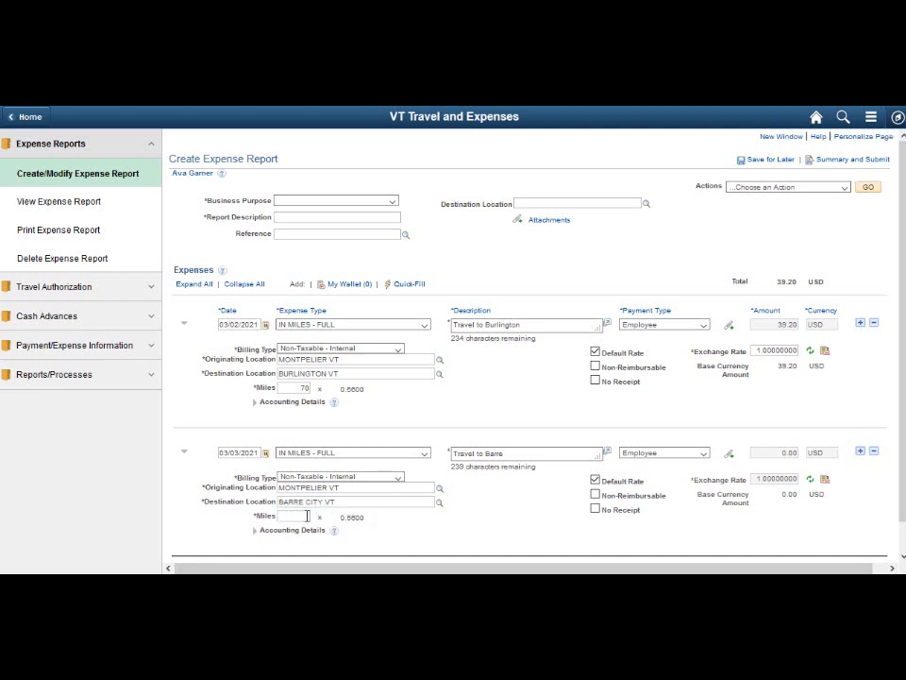
{"action": "left_click", "coordinate": [307, 515]}
{"action": "type", "text": "20"}
{"action": "key", "text": "Tab"}
Copy the 03/02/2021 mileage expense line to the single date 03/04/2021 using Copy Expense Lines
{"action": "left_click", "coordinate": [845, 188]}
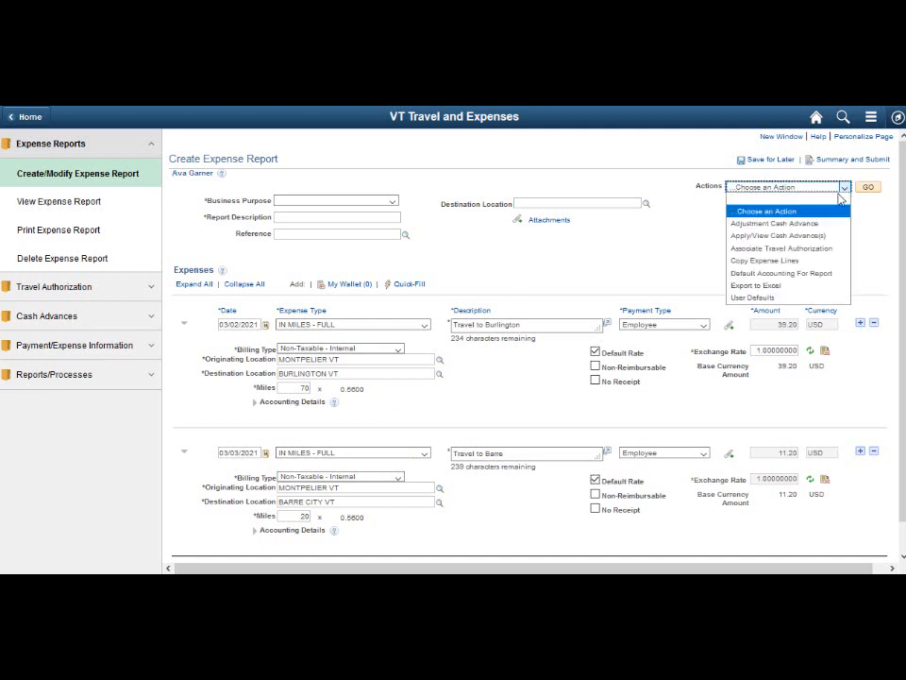
{"action": "left_click", "coordinate": [785, 262]}
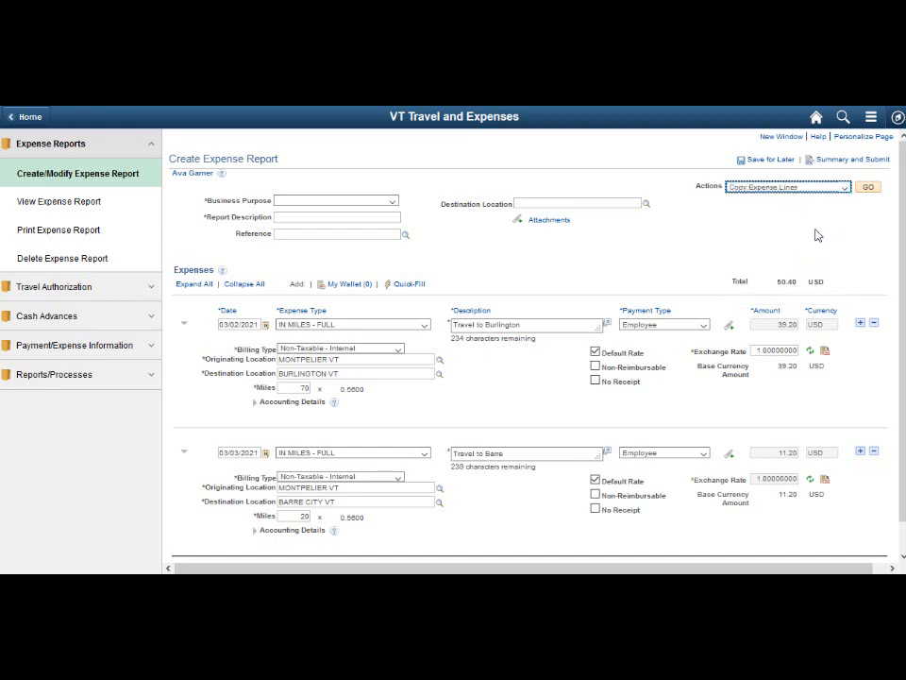
{"action": "left_click", "coordinate": [868, 187]}
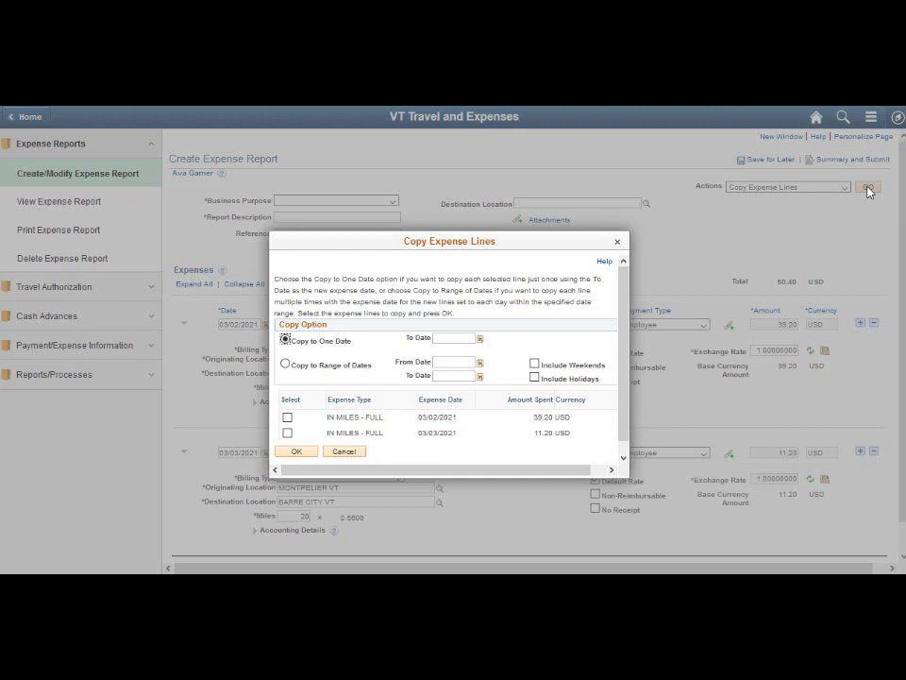
{"action": "left_click", "coordinate": [480, 342]}
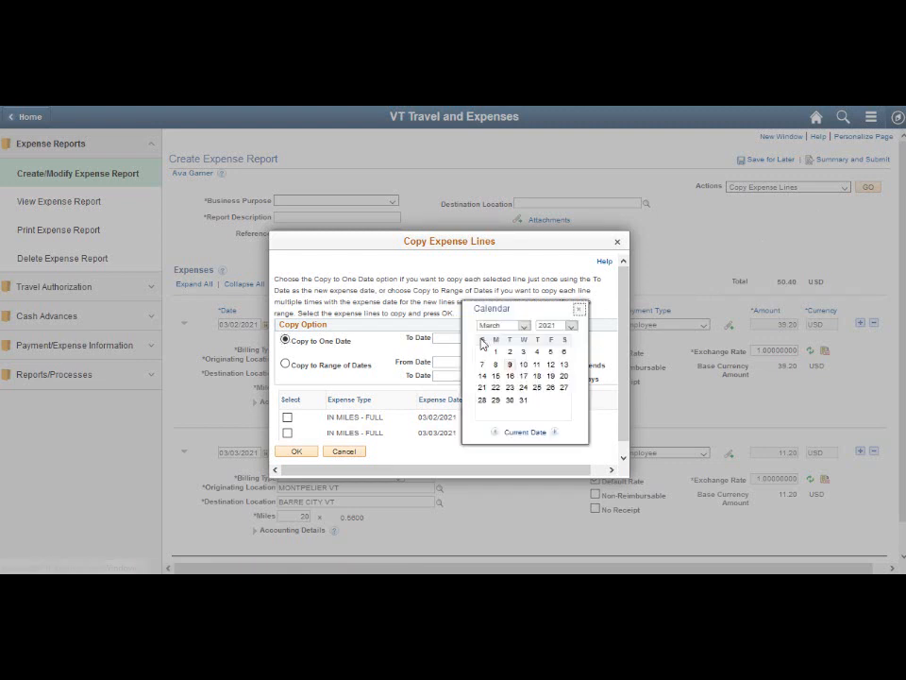
{"action": "left_click", "coordinate": [537, 351]}
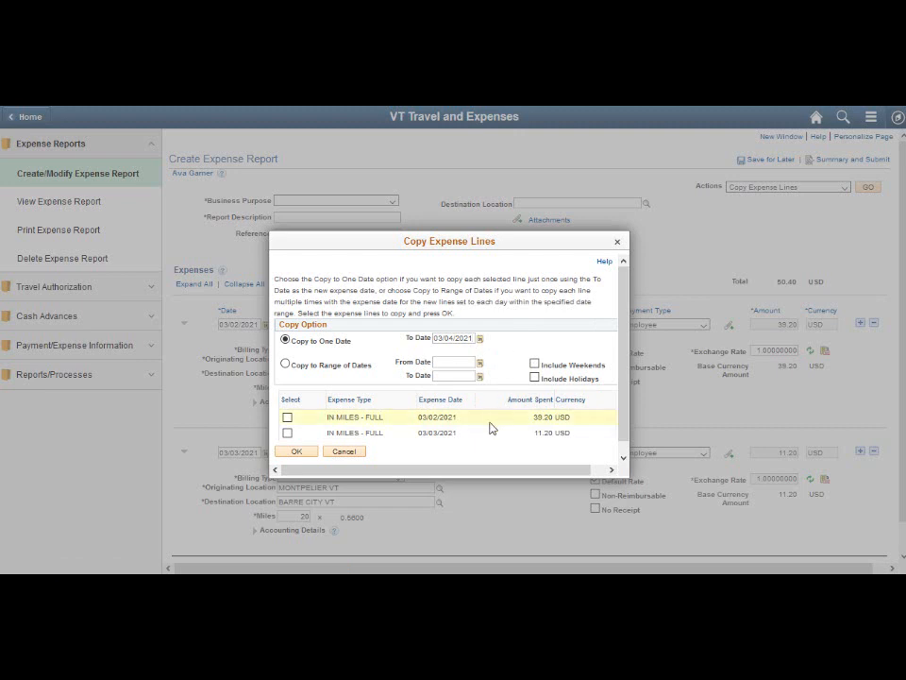
{"action": "left_click", "coordinate": [288, 418]}
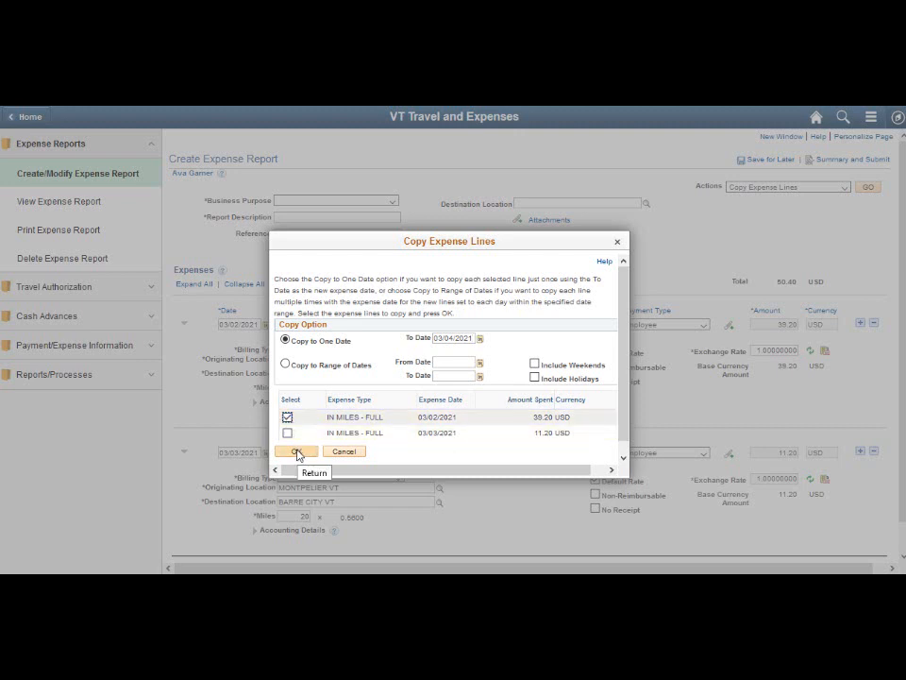
{"action": "left_click", "coordinate": [295, 452]}
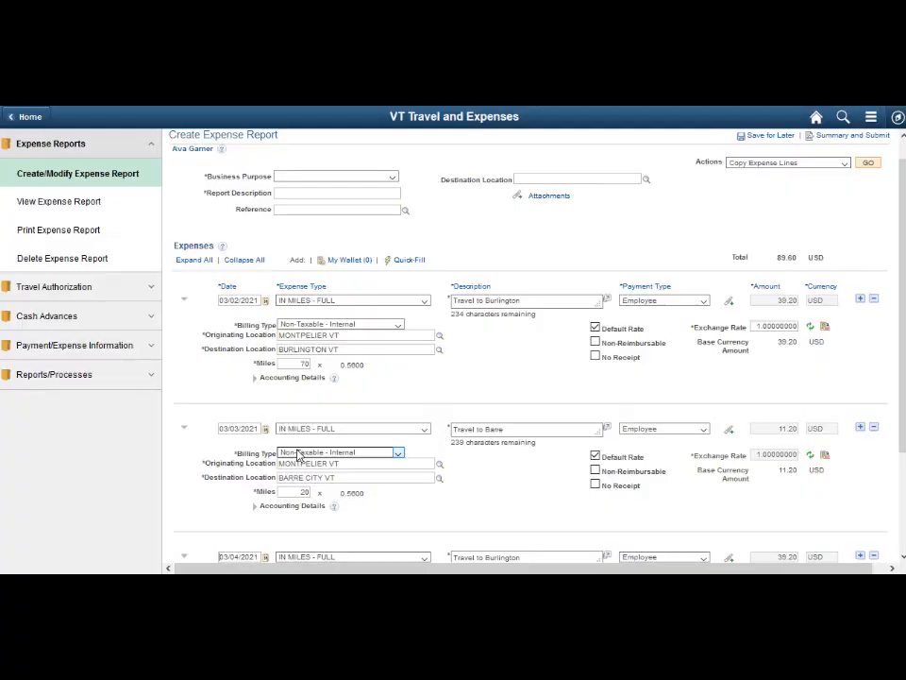
{"action": "scroll", "coordinate": [430, 438], "scroll_direction": "down", "scroll_amount": 3}
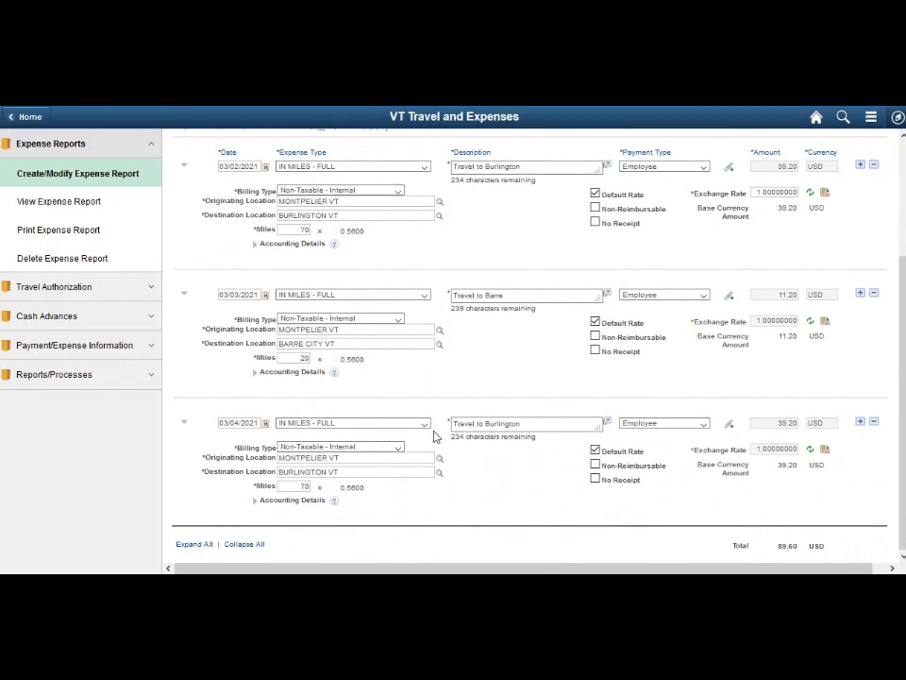